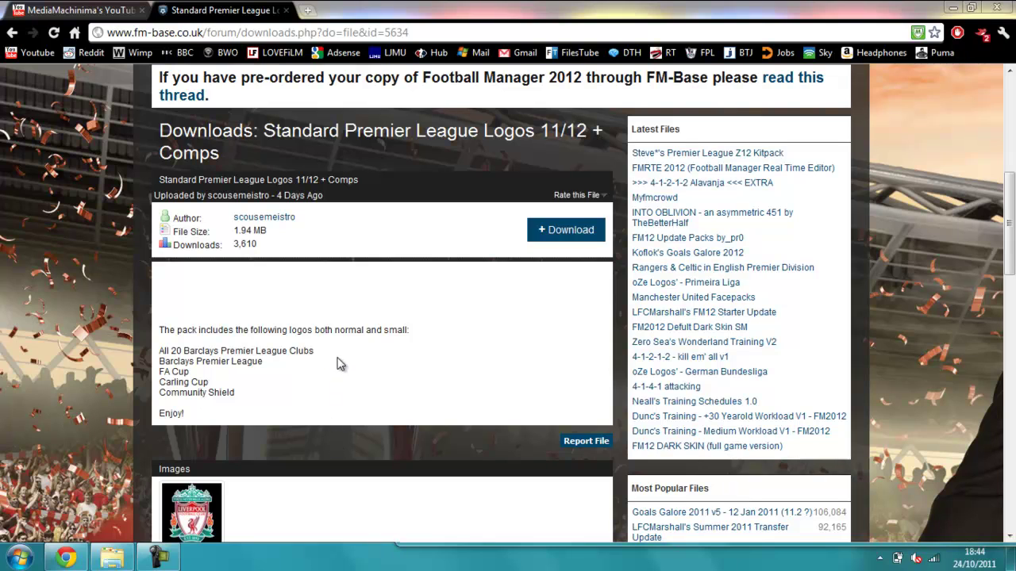
Step: Scroll to the download page comments giving the Logos install path, dismissing the slow-performance notification
scroll(402, 317, up, 3)
scroll(403, 318, up, 1)
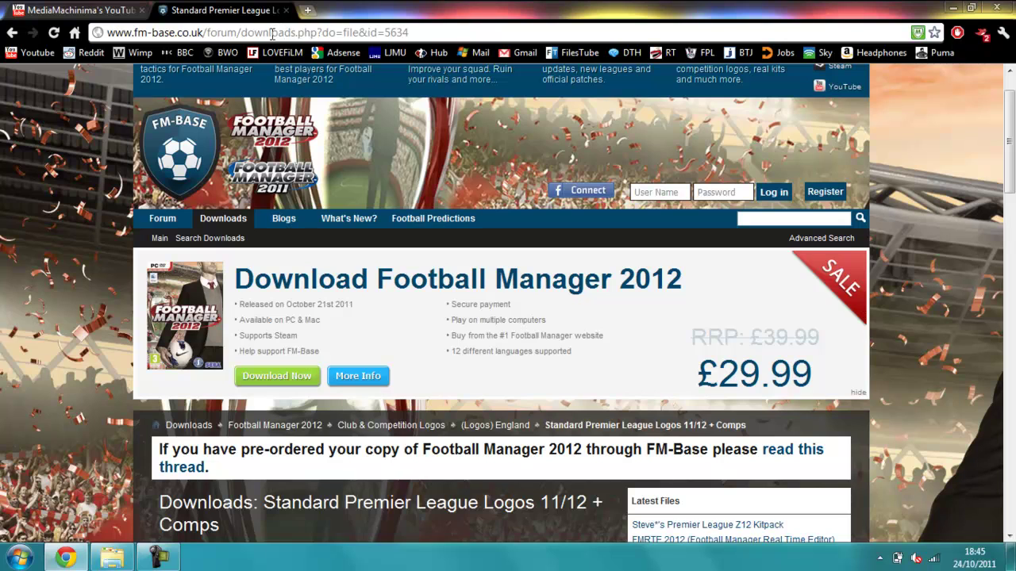
scroll(355, 390, down, 4)
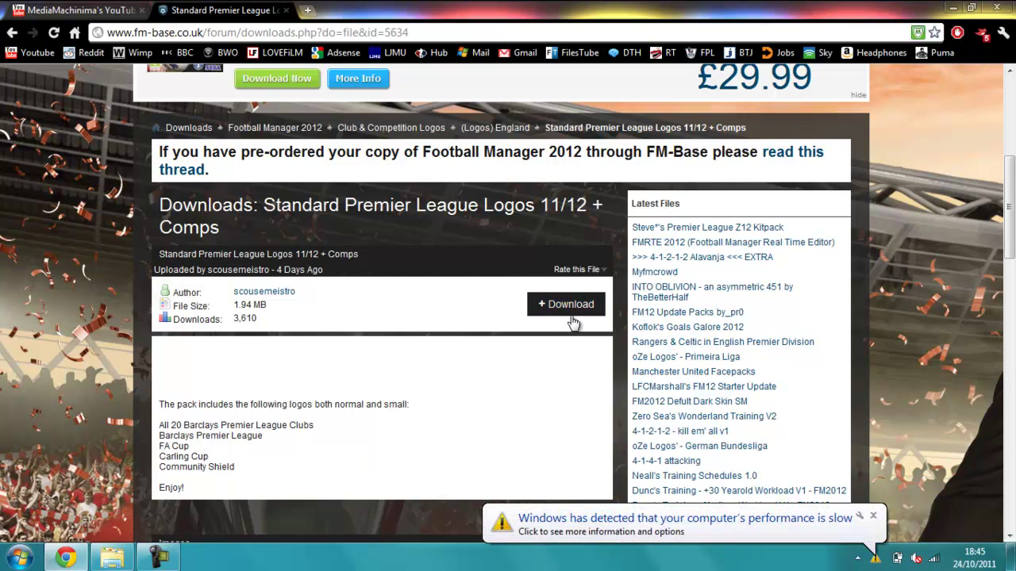
click(872, 516)
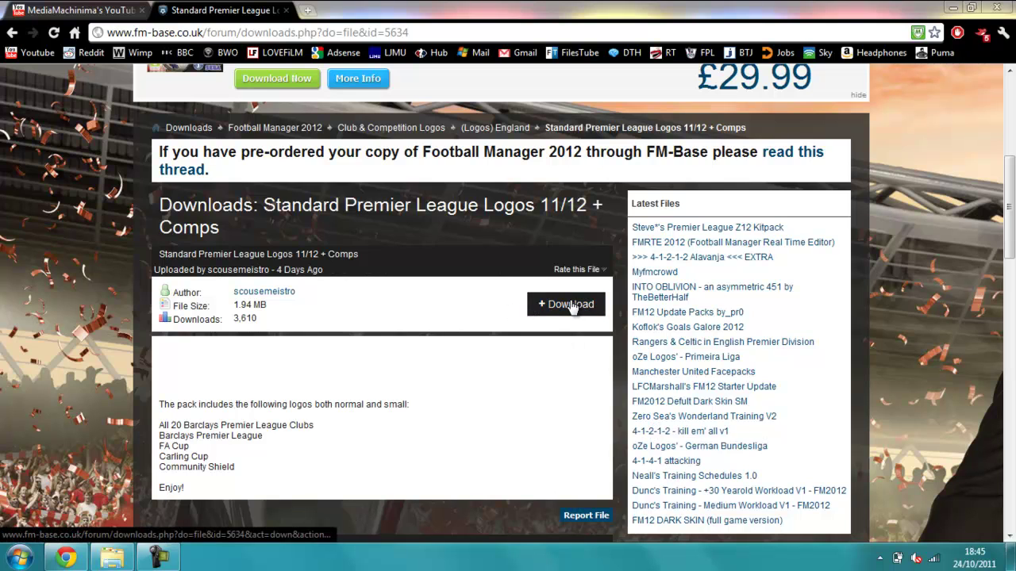
scroll(372, 426, down, 3)
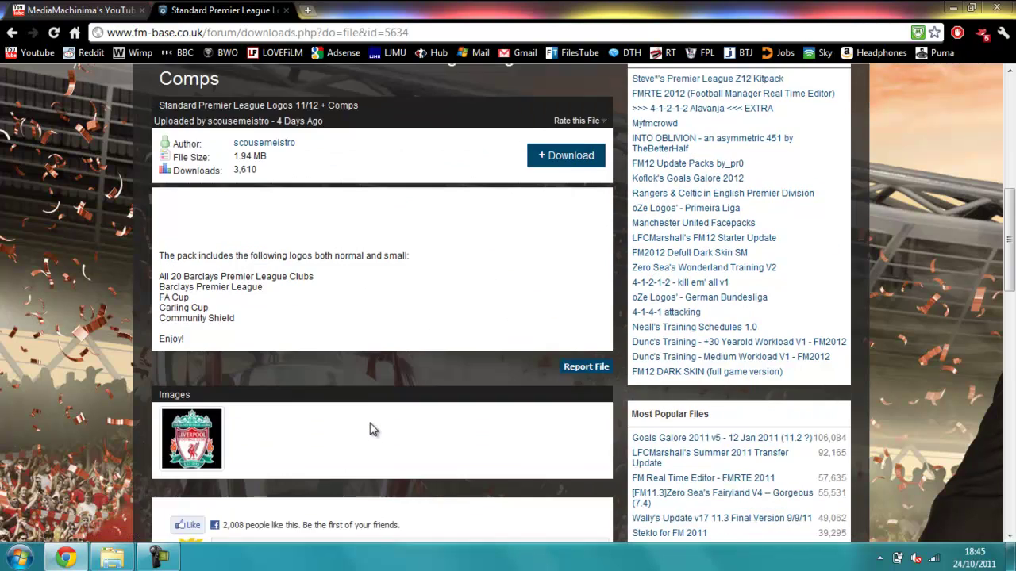
scroll(368, 404, up, 3)
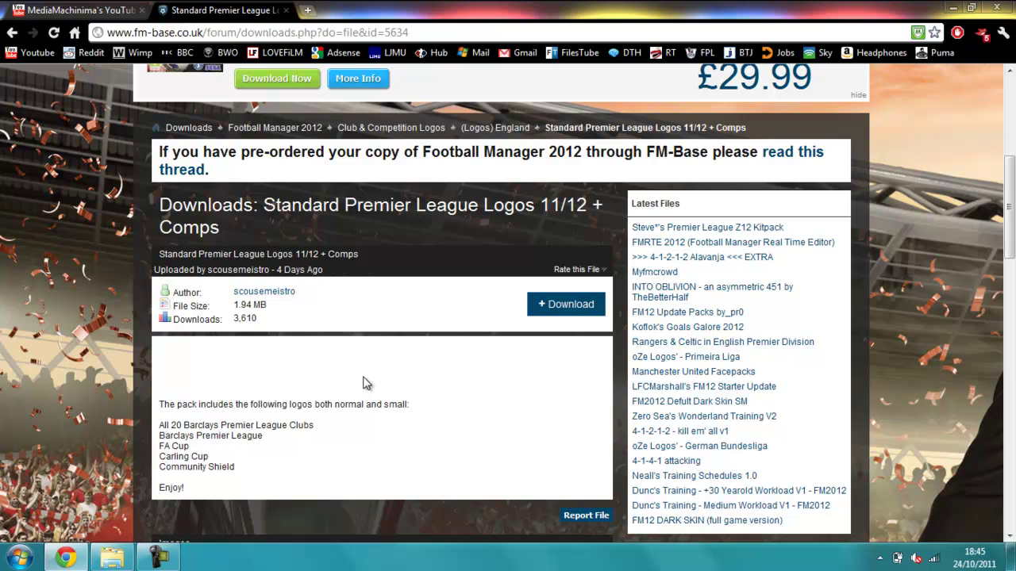
scroll(367, 377, down, 15)
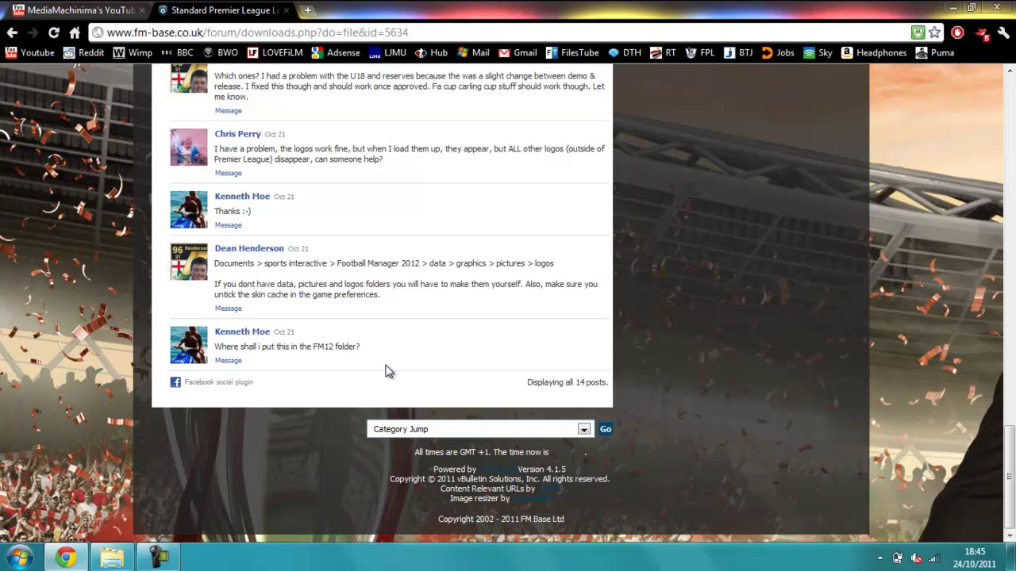
scroll(385, 372, up, 1)
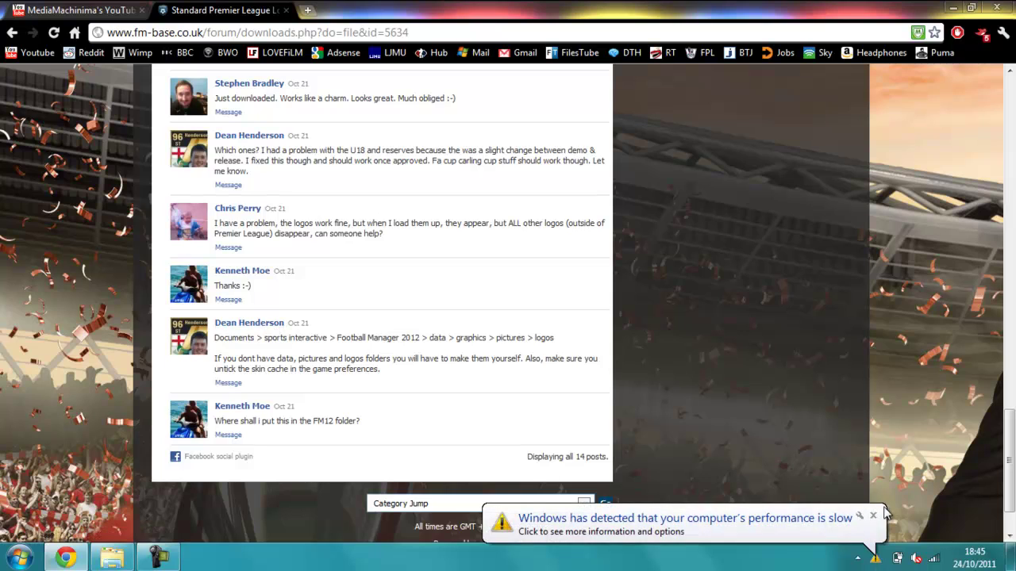
click(872, 516)
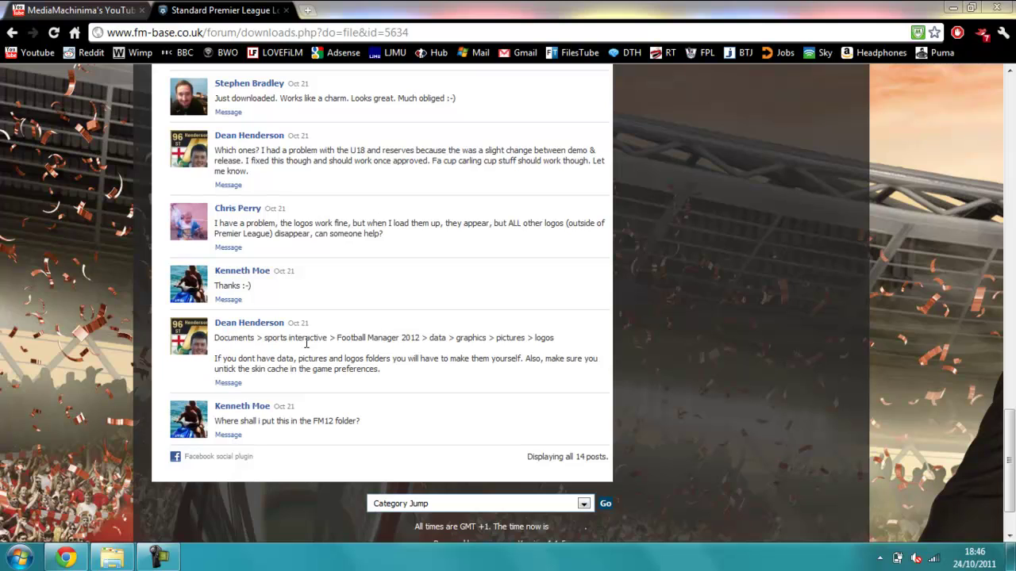
Step: Create a new folder named 'New' inside the Football Manager 2012 folder
click(119, 563)
right_click(658, 395)
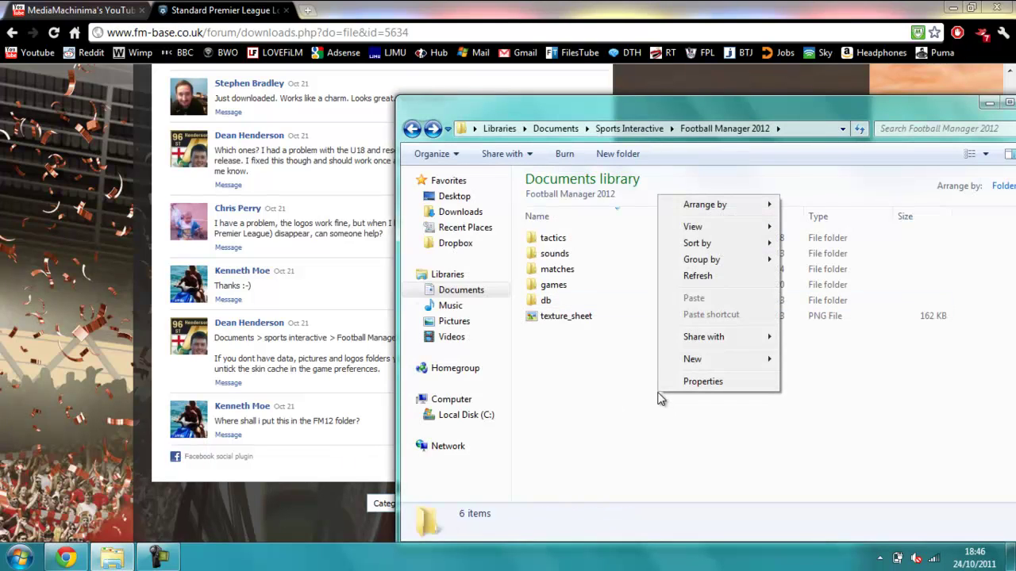
mouse_move(796, 361)
click(829, 359)
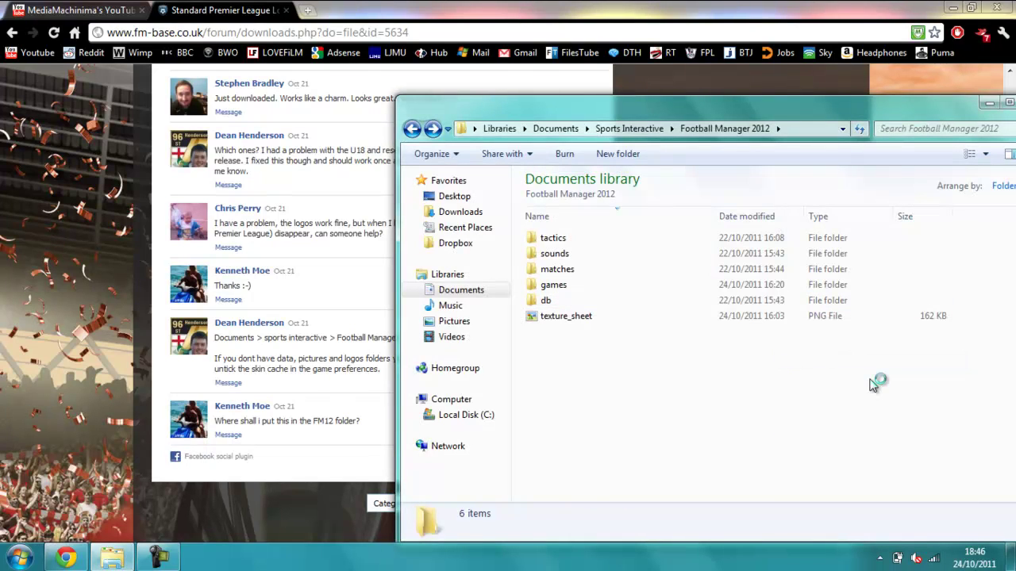
text(New)
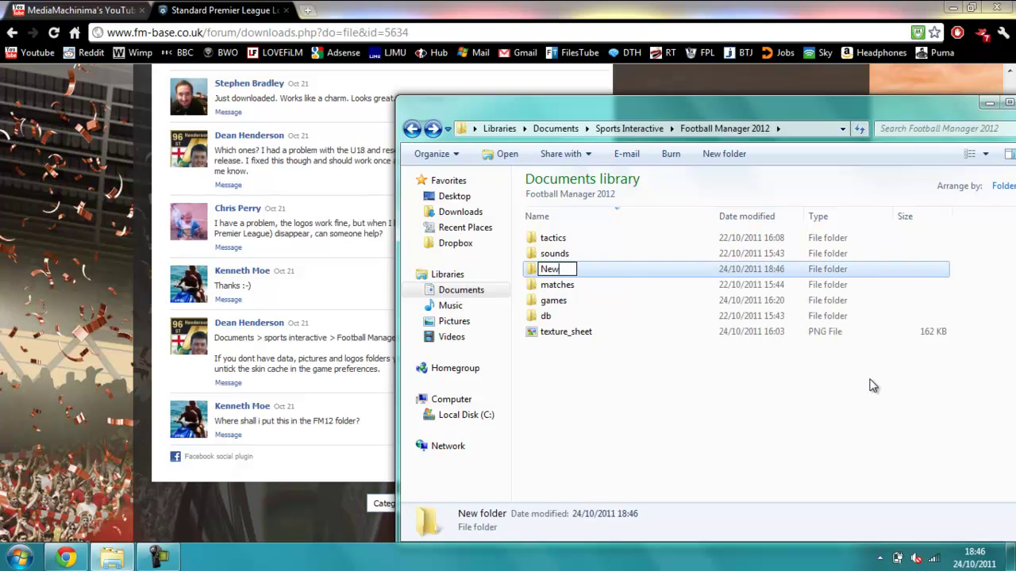
key(Return)
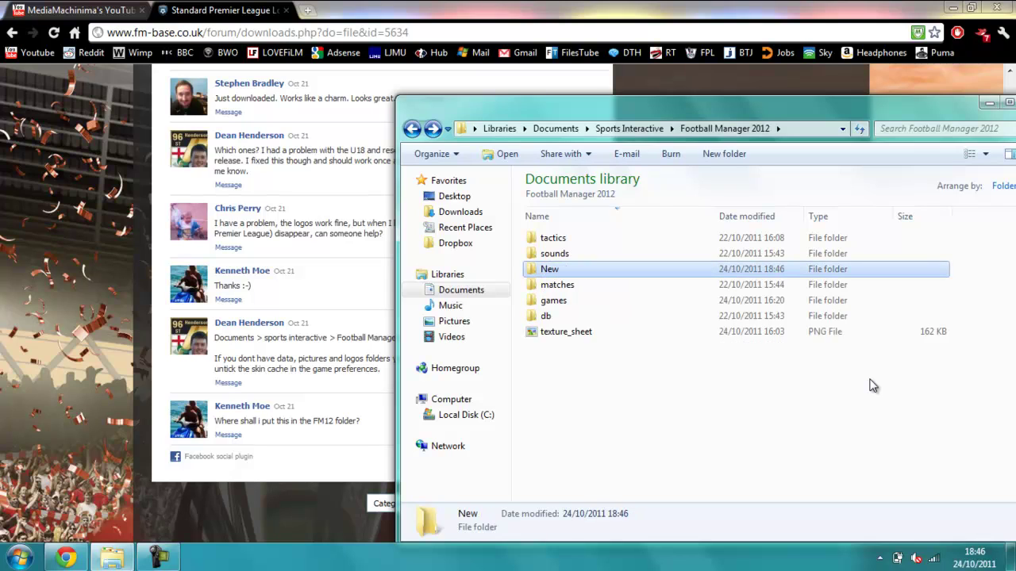
Step: Rename the new folder to 'data' and open it
right_click(559, 270)
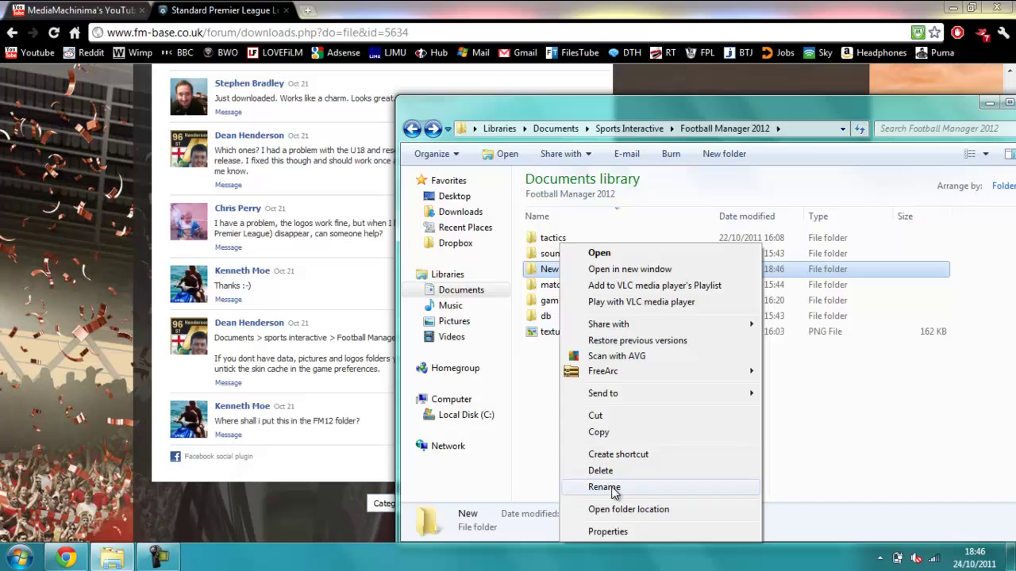
click(615, 487)
text(Data)
key(BackSpace)
key(BackSpace)
key(BackSpace)
key(BackSpace)
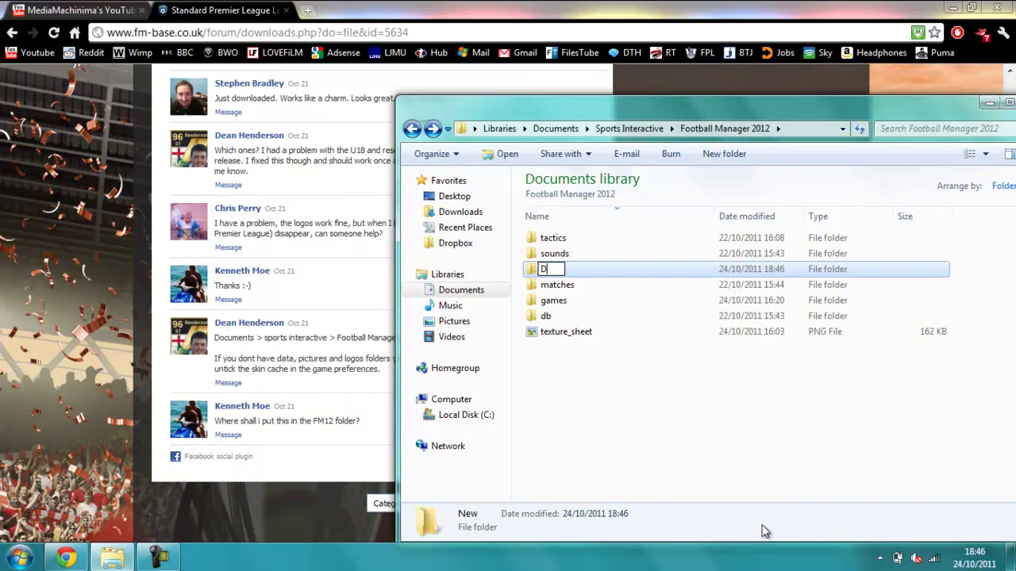
text(data)
key(Return)
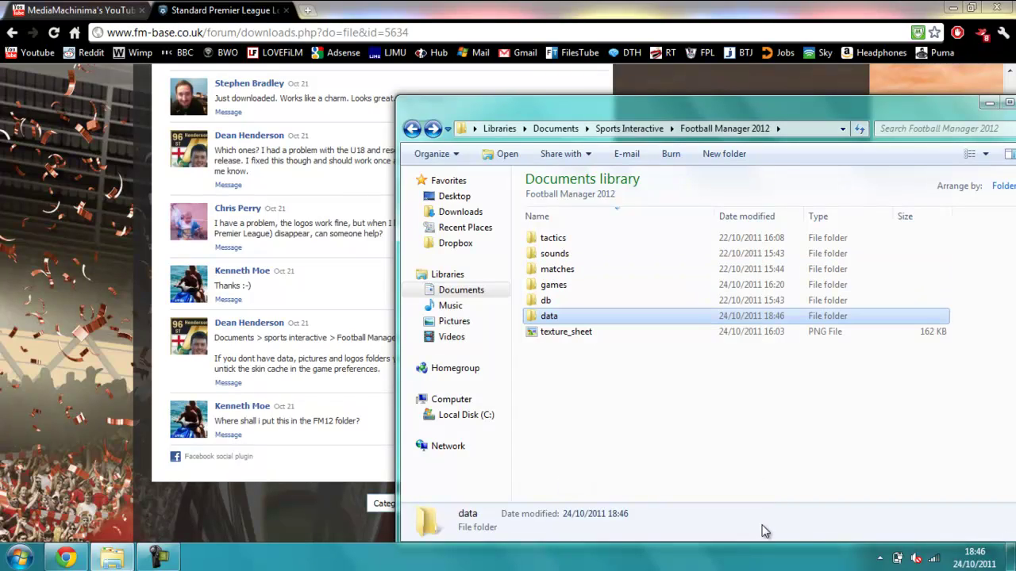
double_click(617, 316)
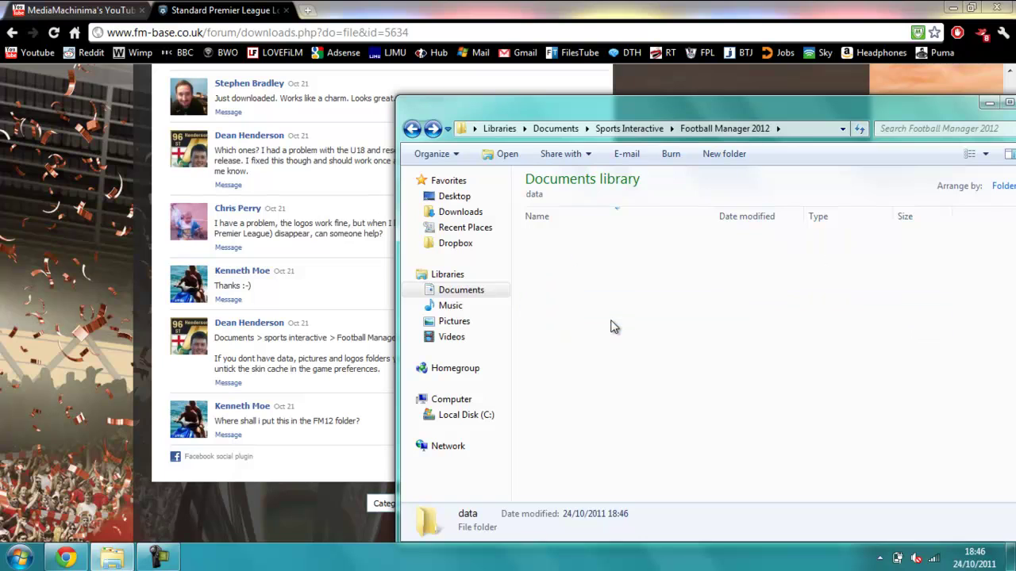
Step: Create a 'Graphics' folder inside data and open it
click(113, 559)
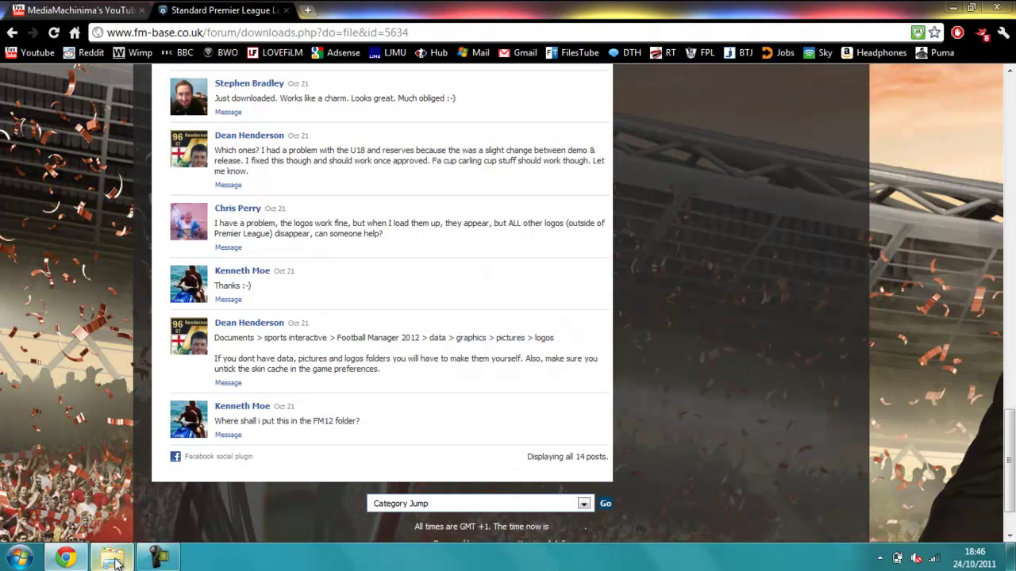
click(114, 560)
right_click(601, 450)
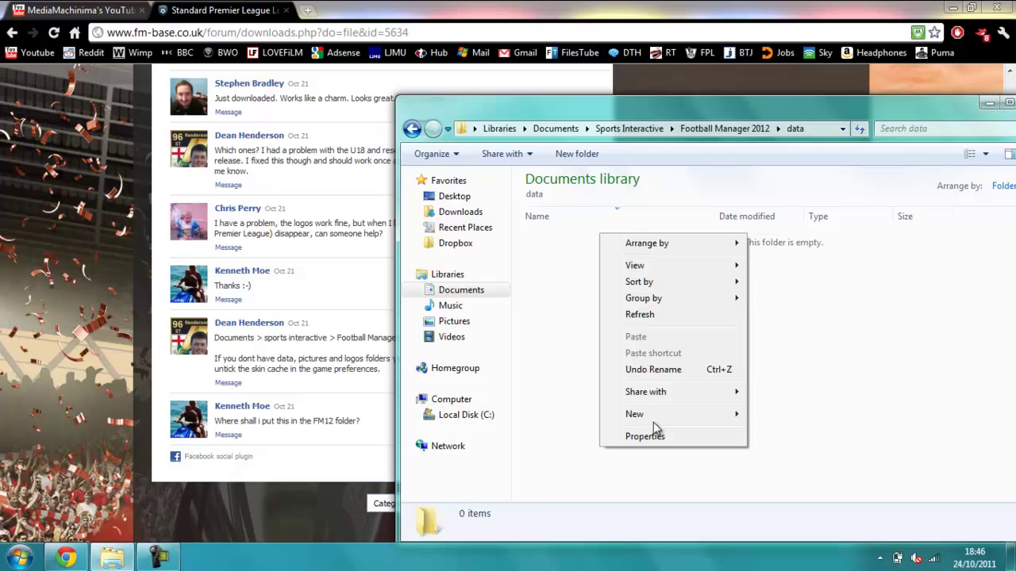
mouse_move(704, 423)
click(782, 261)
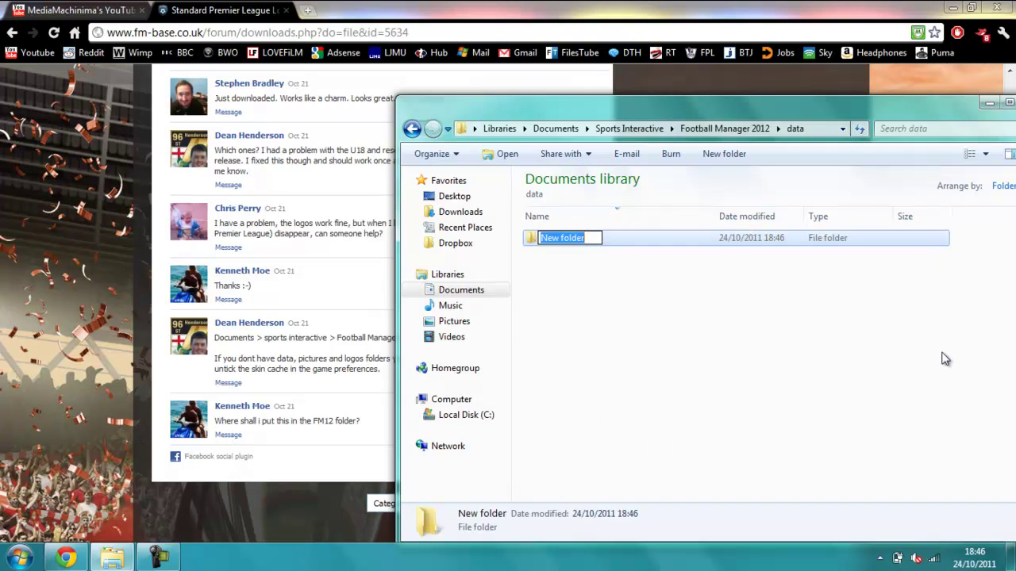
text(Graphics)
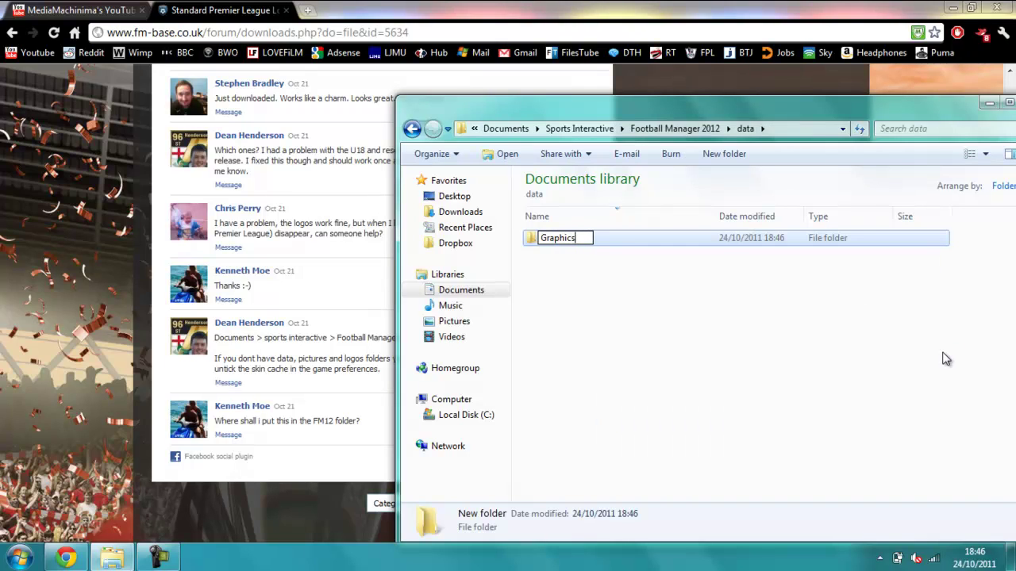
key(Return)
double_click(571, 231)
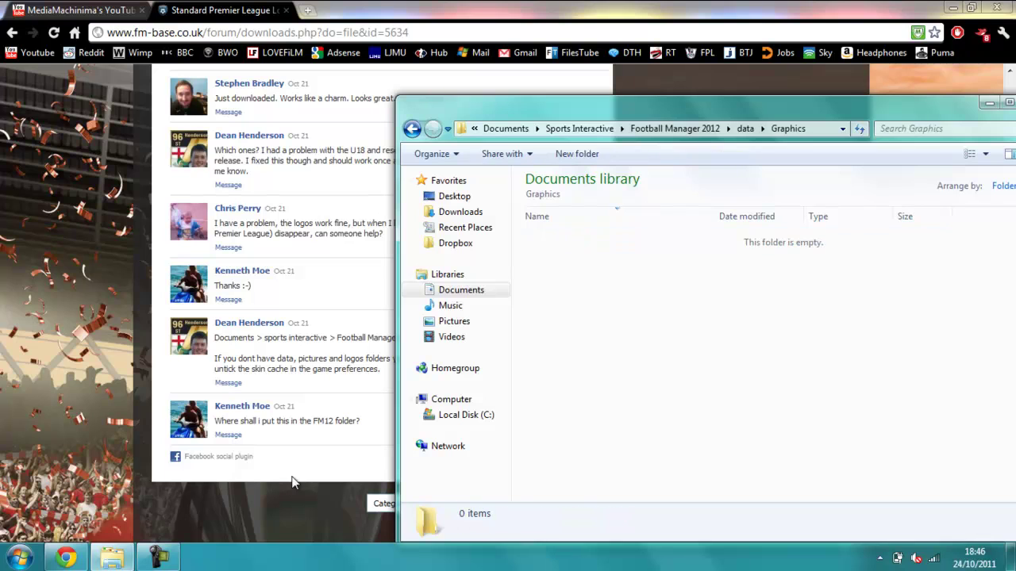
Step: Create a 'Pictures' folder inside Graphics and open it
click(111, 558)
click(111, 558)
right_click(679, 359)
mouse_move(720, 323)
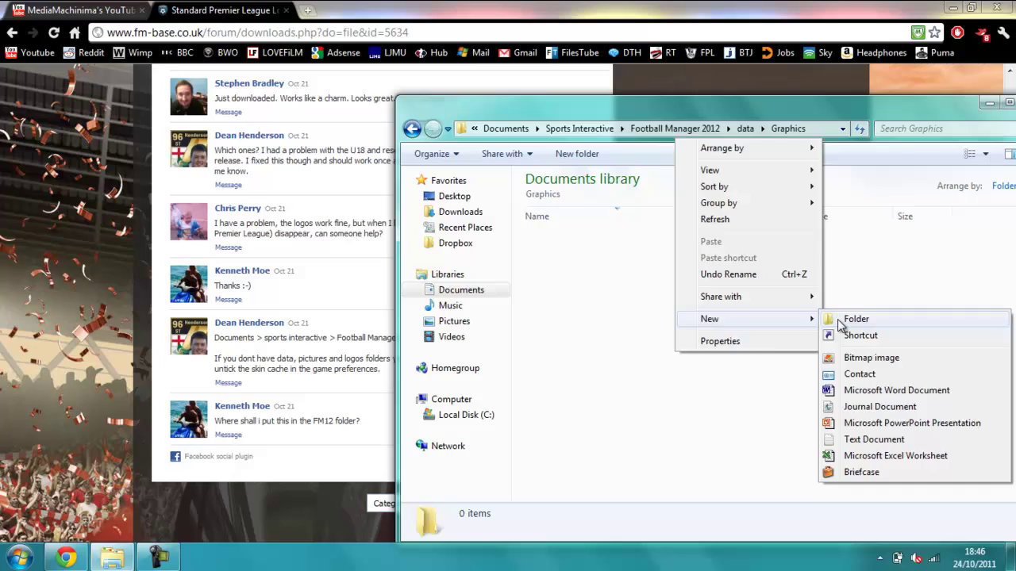
click(841, 322)
text(lPictures)
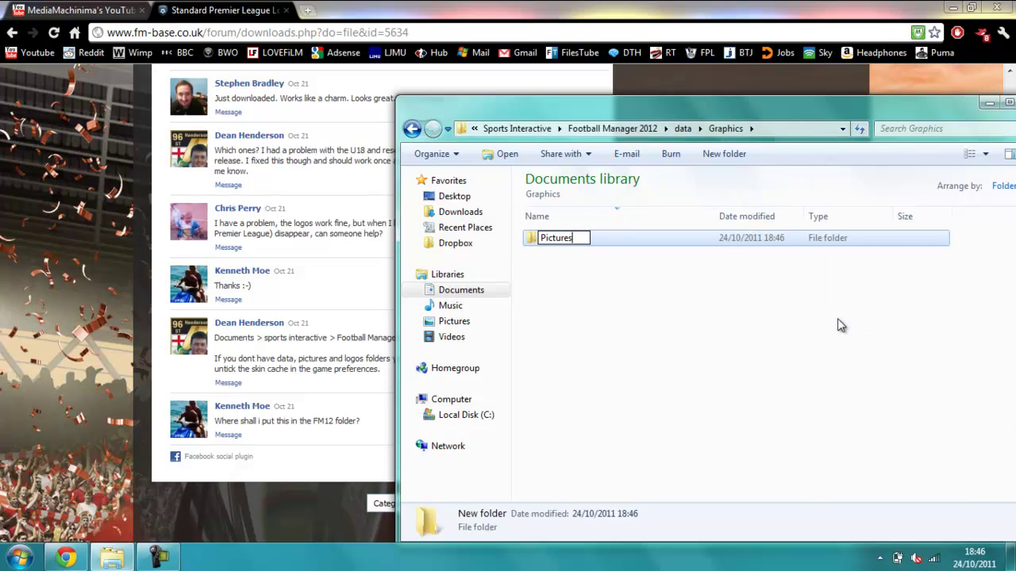
key(Return)
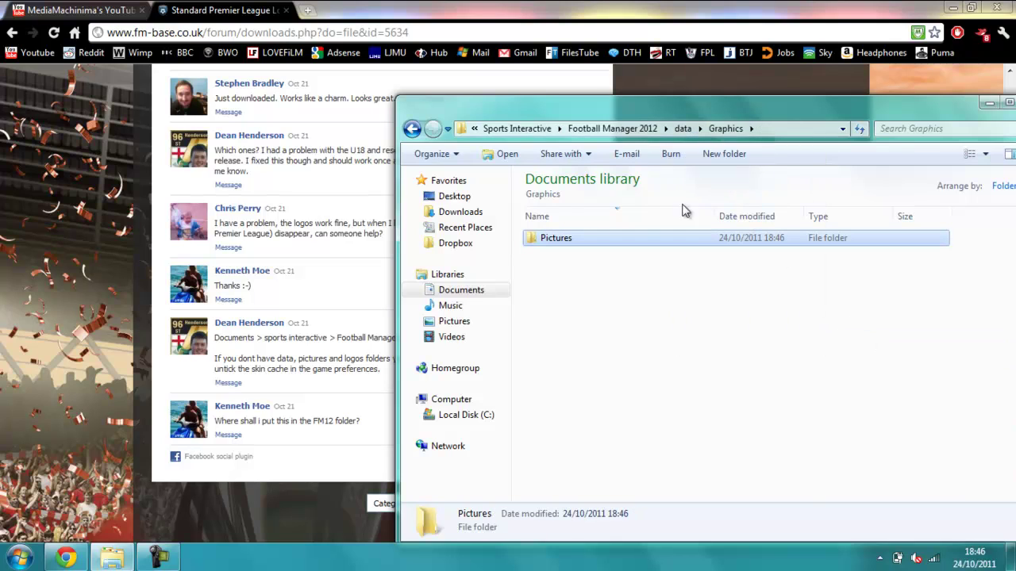
double_click(568, 247)
Step: Create a 'Logos' folder inside Pictures and open it
right_click(548, 348)
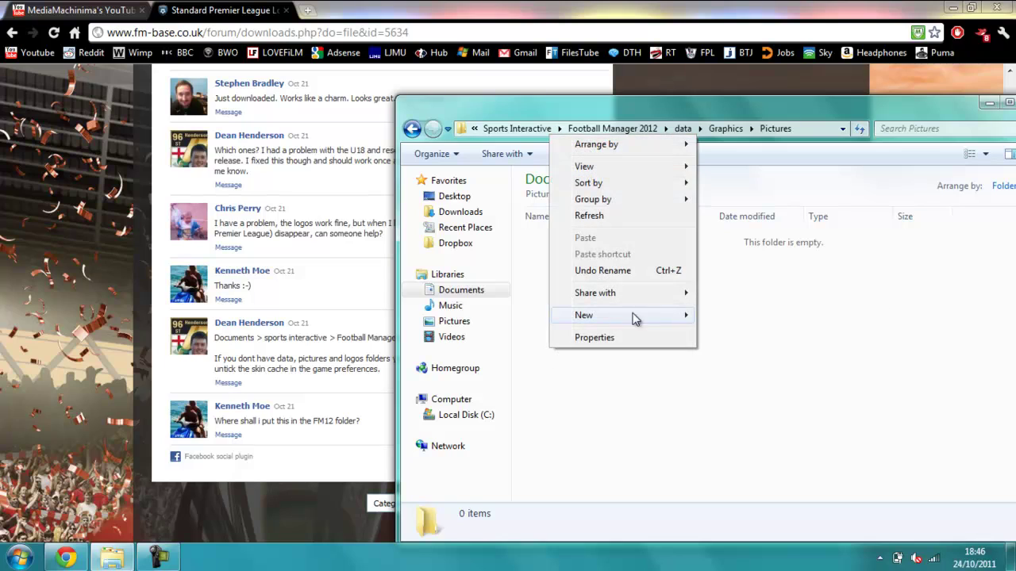
mouse_move(635, 316)
click(718, 316)
text(Logos)
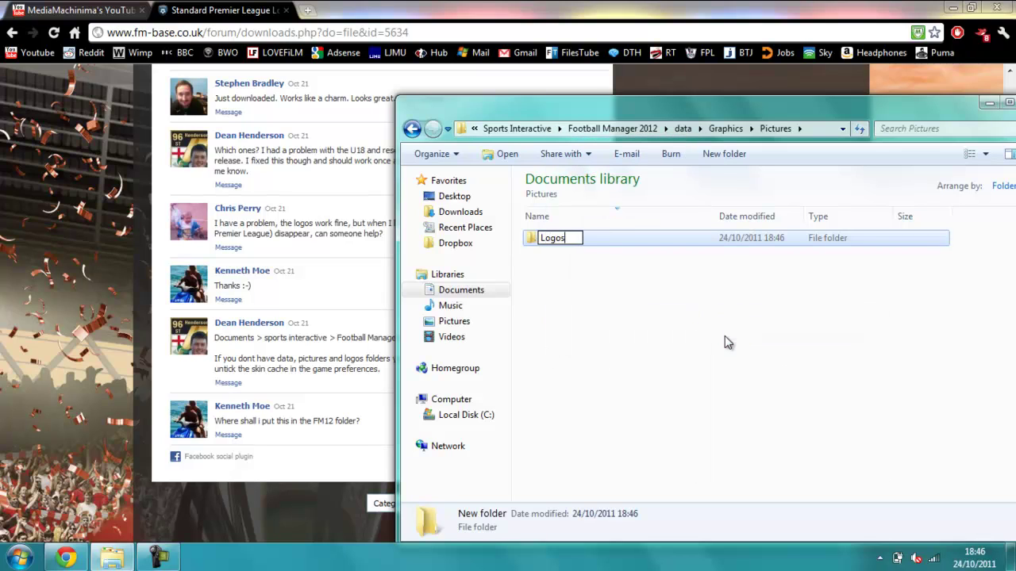
key(Return)
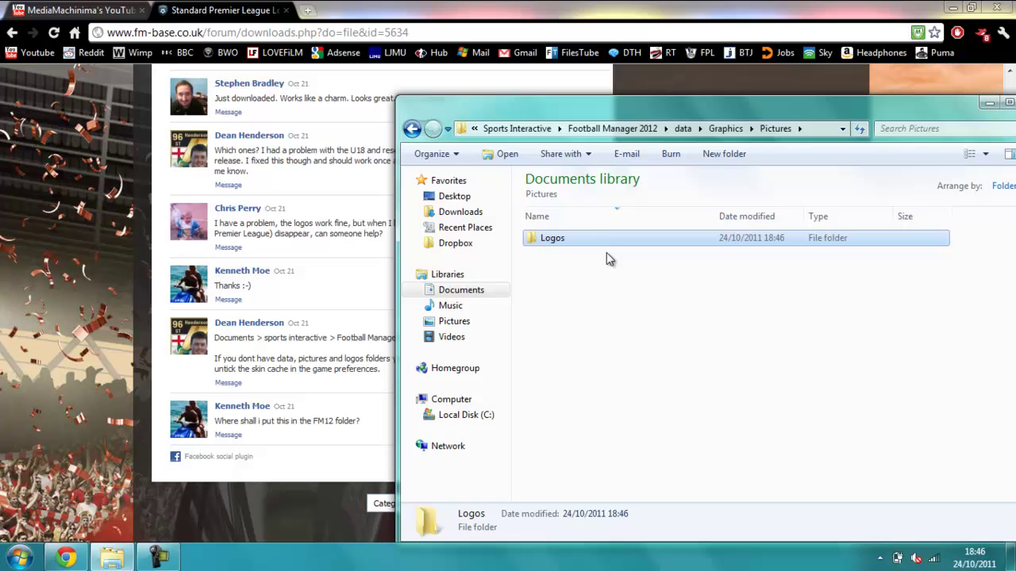
double_click(562, 248)
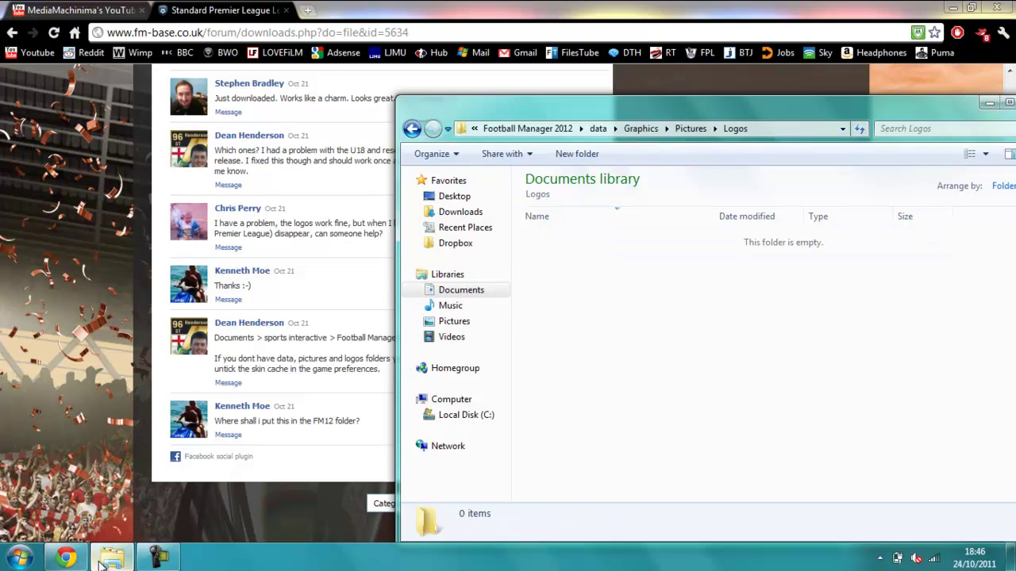
Step: Extract the Premier League entry from Premier League.zip to the desktop in FreeArc, then close FreeArc
click(76, 560)
key(super+d)
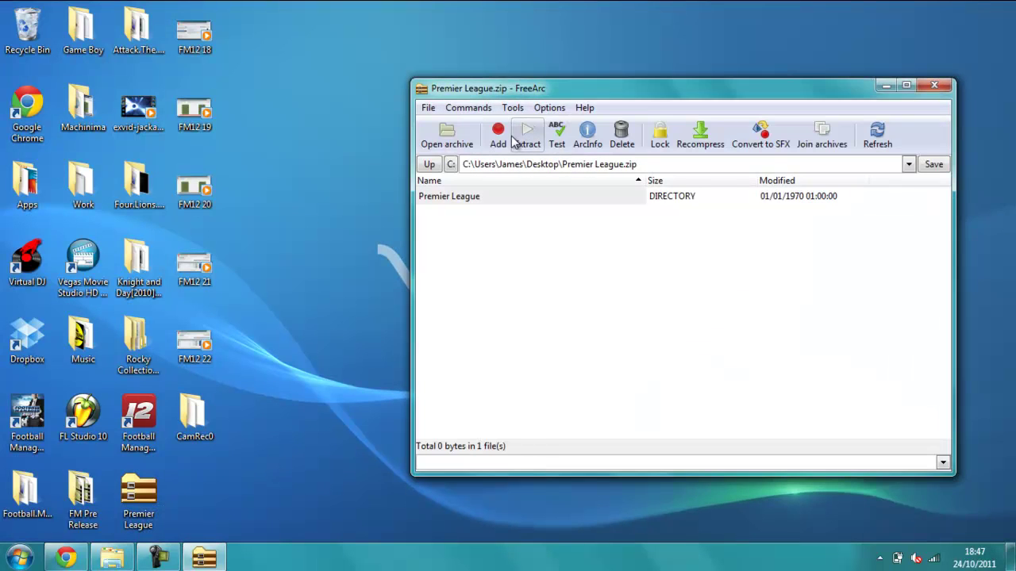
click(476, 210)
click(526, 137)
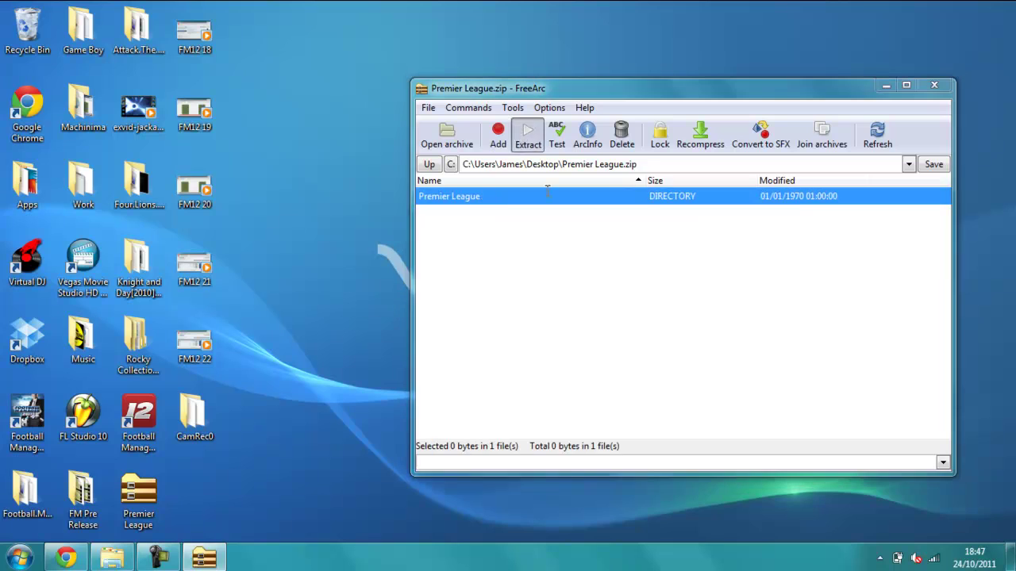
click(448, 467)
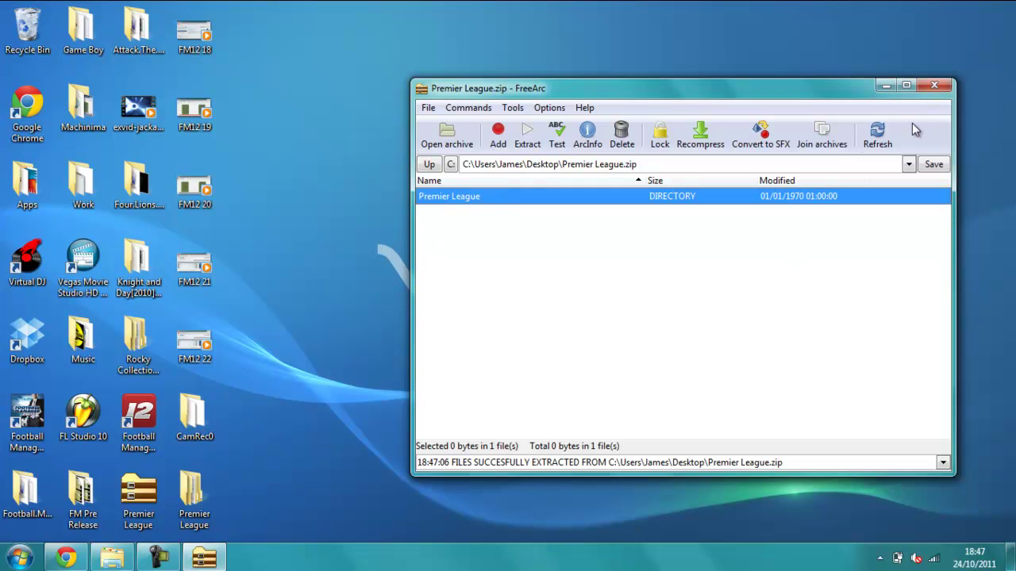
click(932, 87)
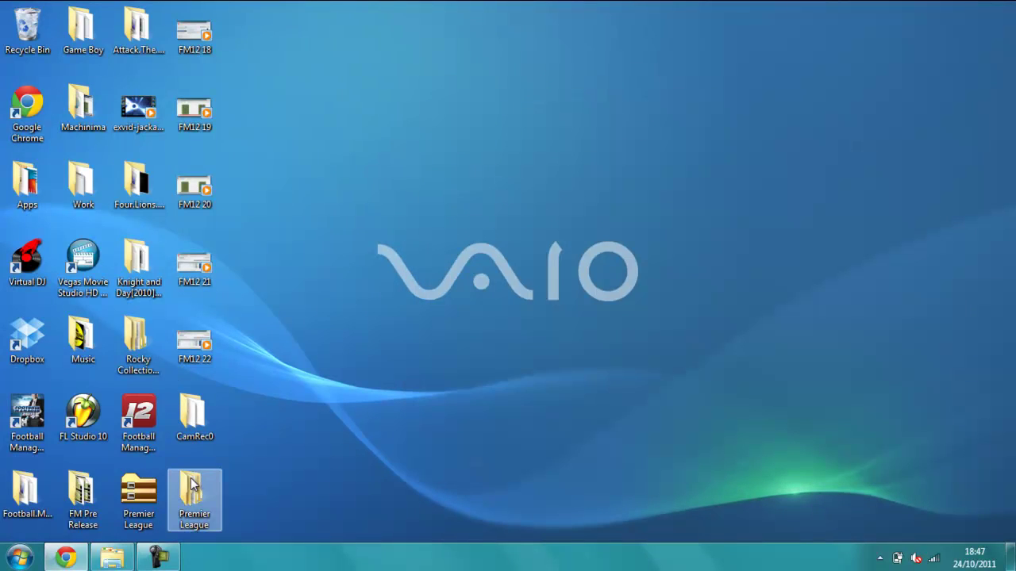
Step: Move the desktop Premier League folder into Logos, close Explorer, and open FM2012 Preferences
drag(198, 488, 667, 310)
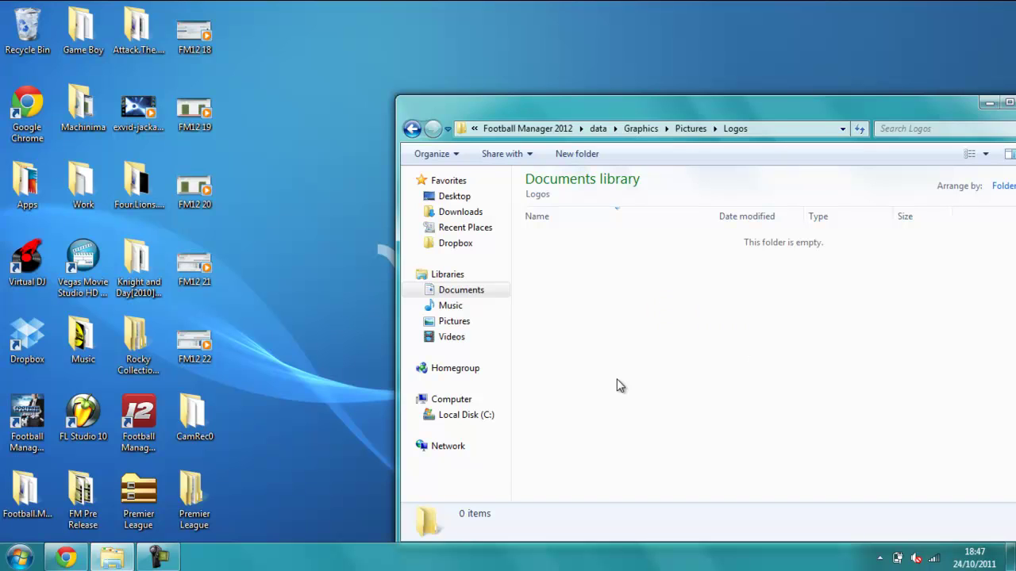
drag(607, 105, 481, 98)
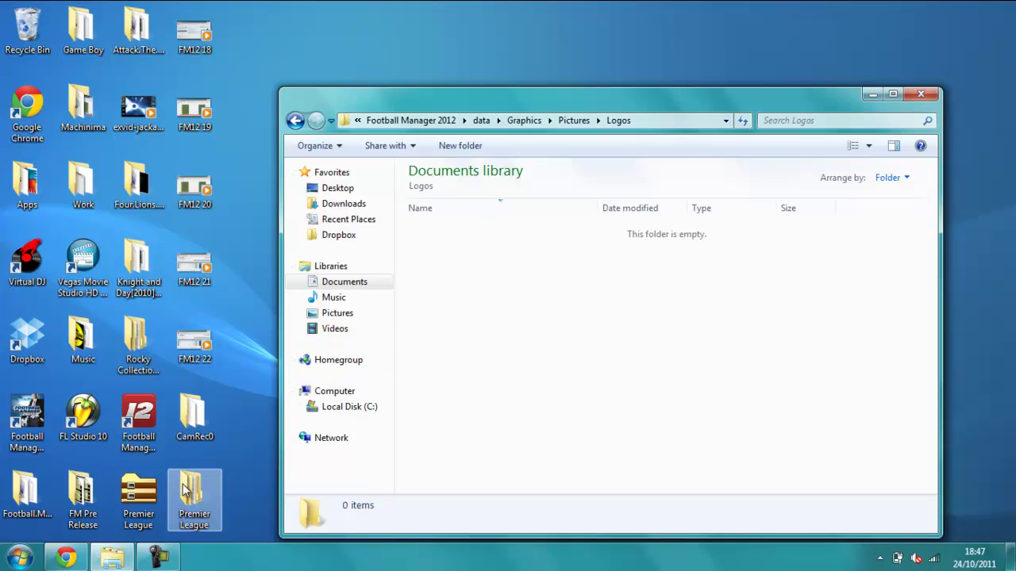
drag(184, 491, 510, 318)
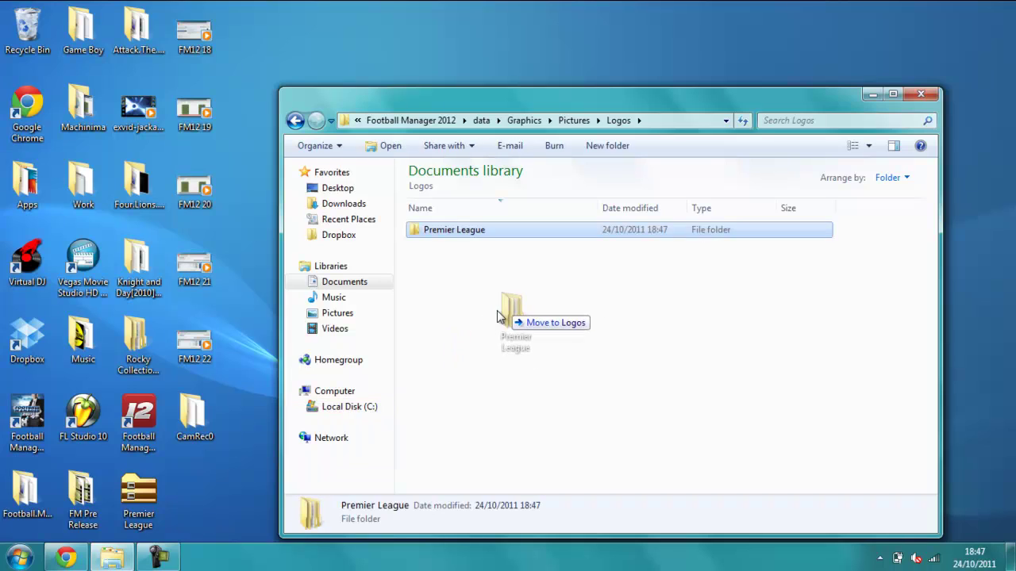
click(416, 448)
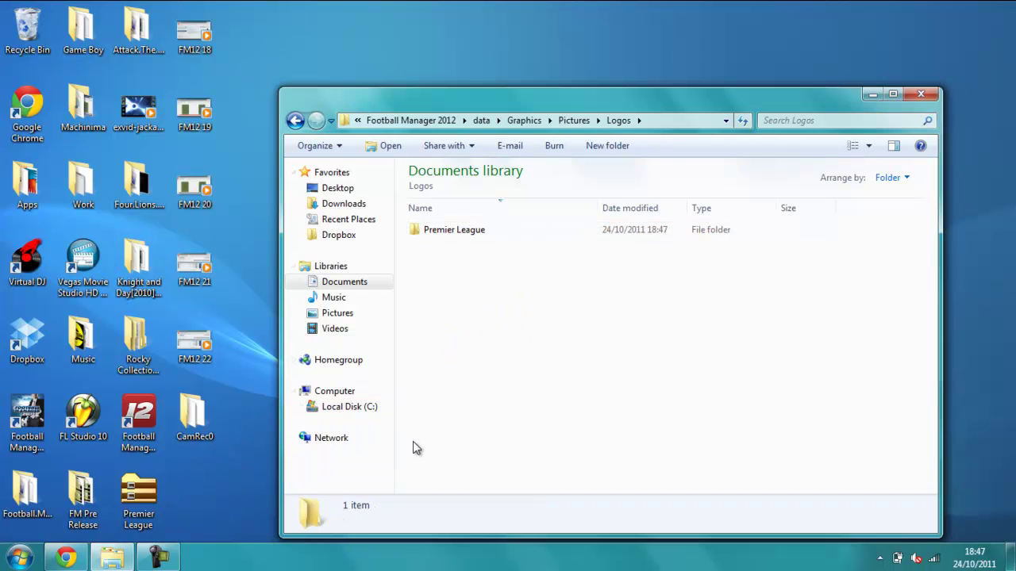
click(926, 95)
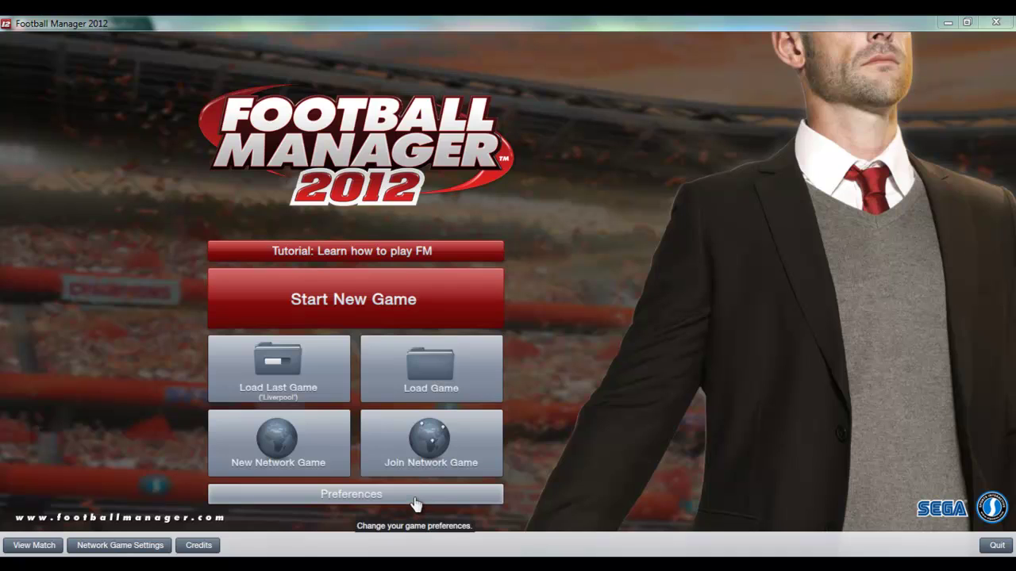
click(415, 503)
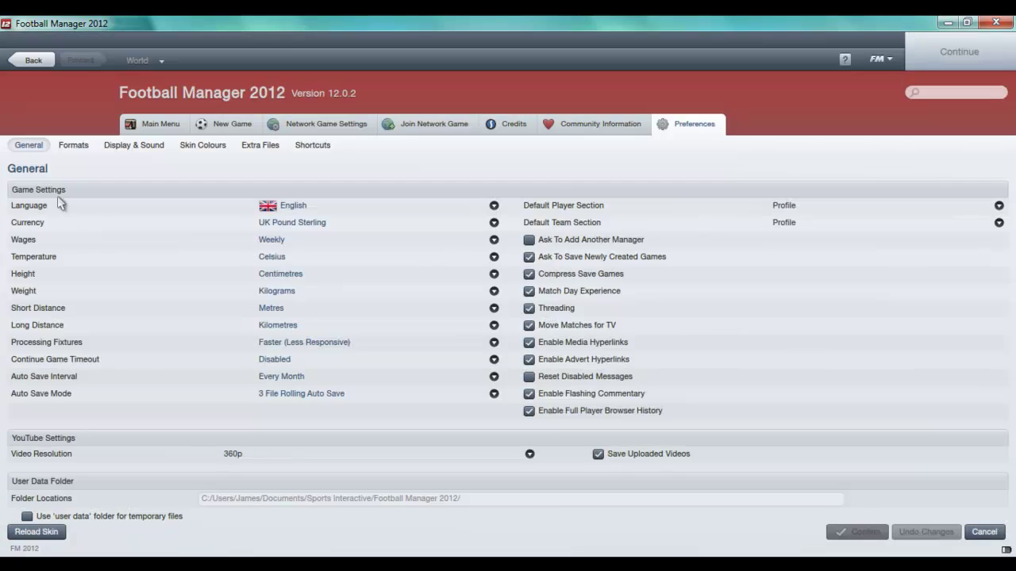
Step: Confirm Use Skin Cache is unticked under Display & Sound, then cancel Preferences
click(142, 147)
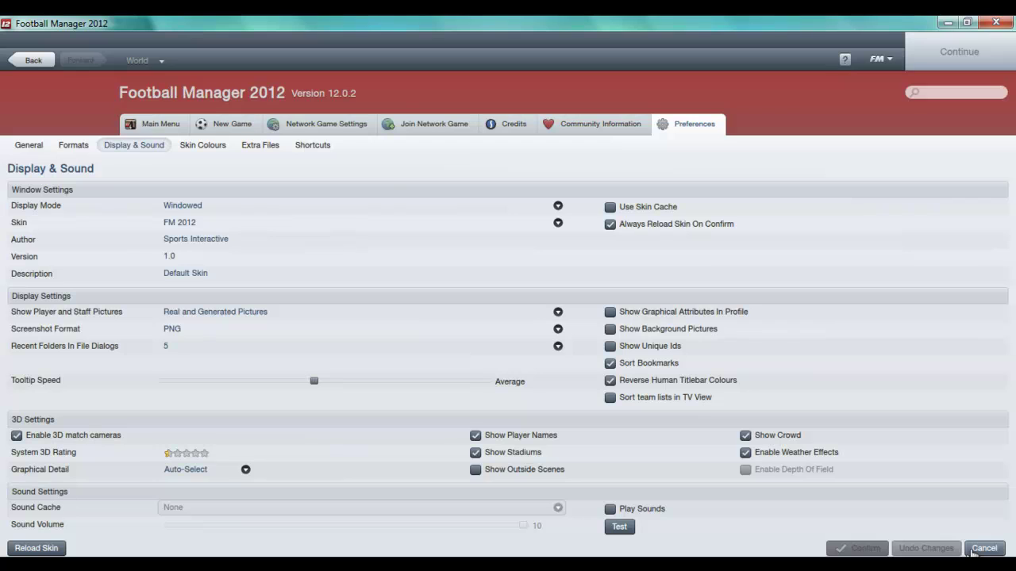
click(973, 550)
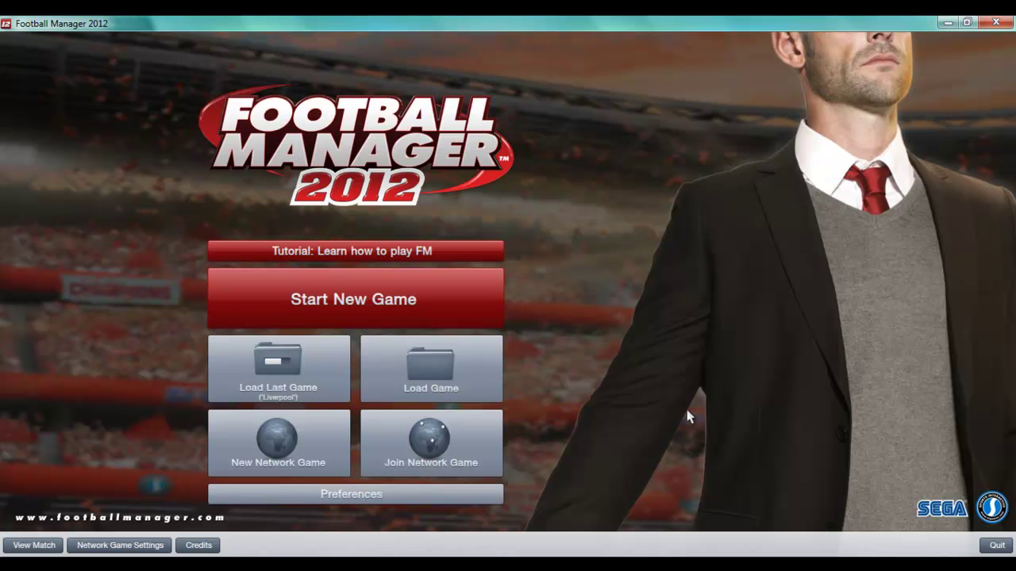